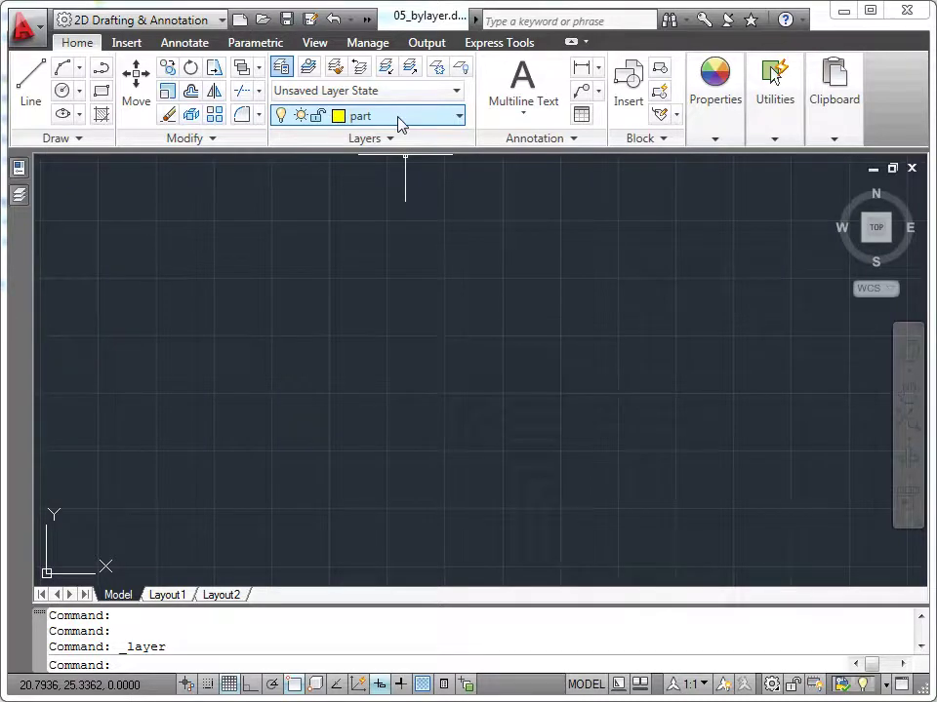
# - Draw a yellow circle on the 'part' layer near the drawing's middle, then select it
pyautogui.click(62, 97)
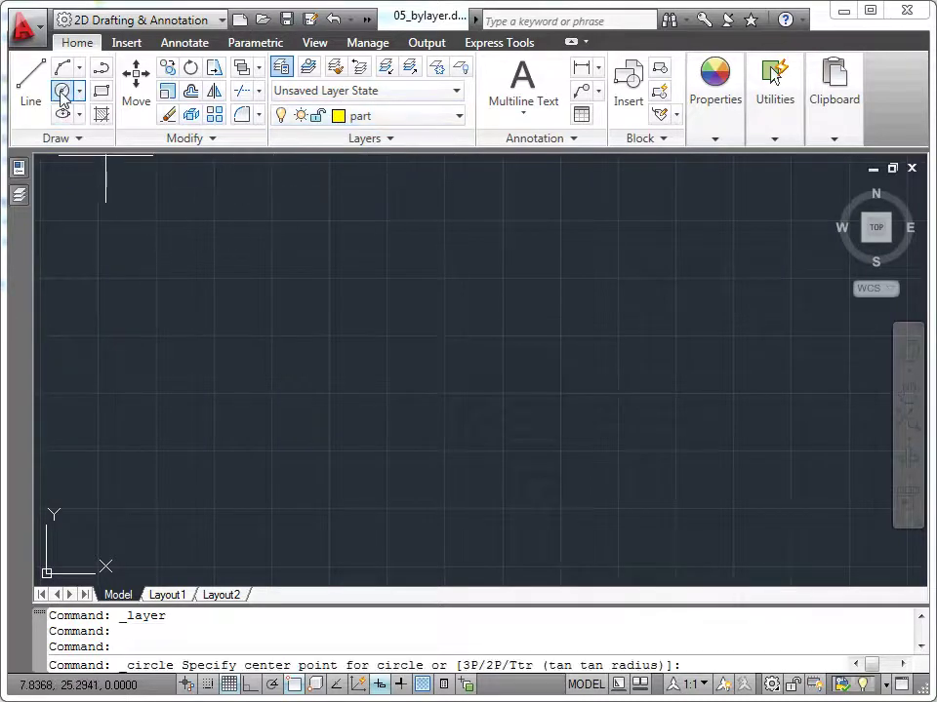
pyautogui.click(492, 348)
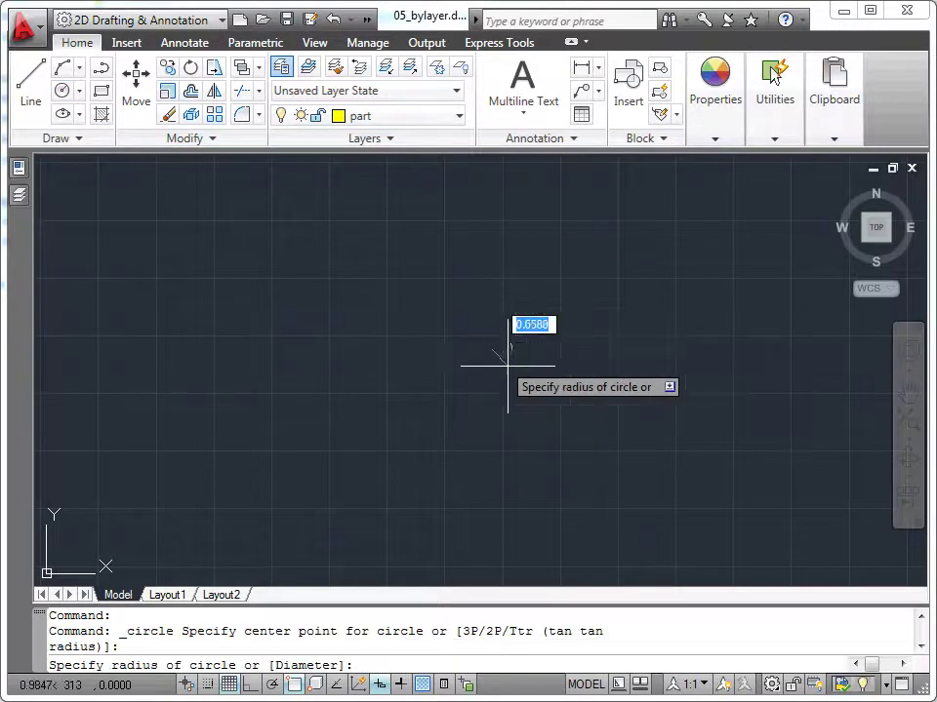
pyautogui.click(617, 449)
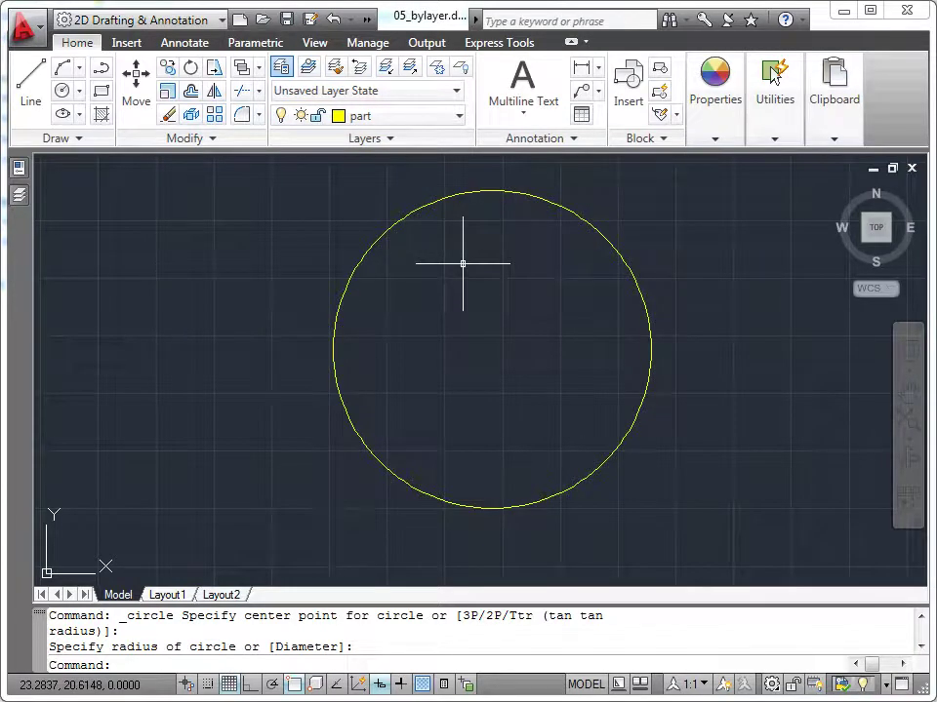
pyautogui.click(575, 214)
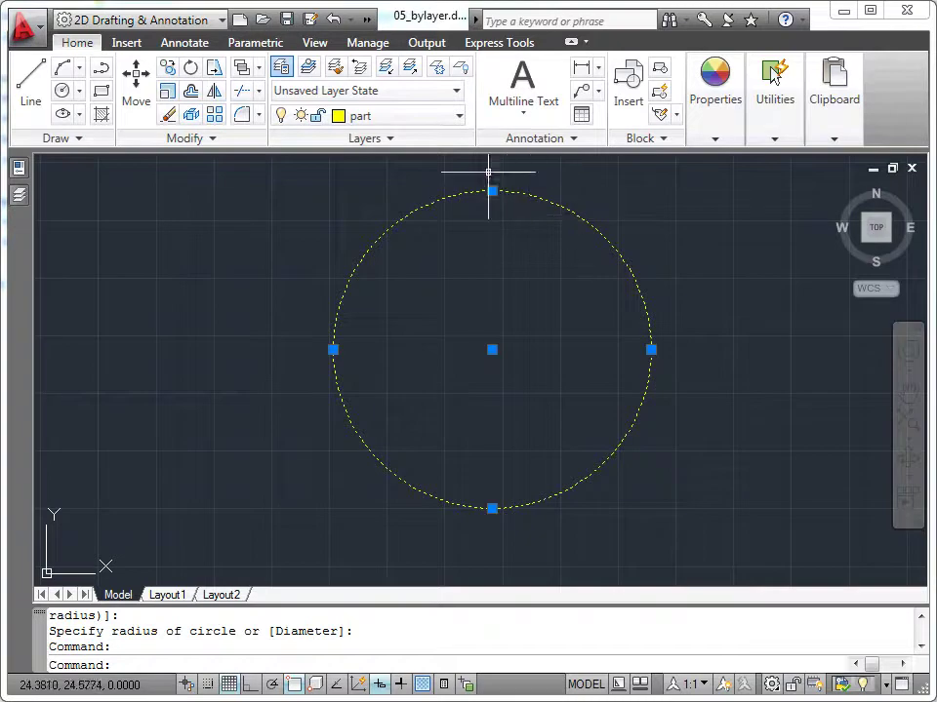
# - Put the selected circle on the 'center lines' layer so it turns magenta and dashed
pyautogui.click(459, 118)
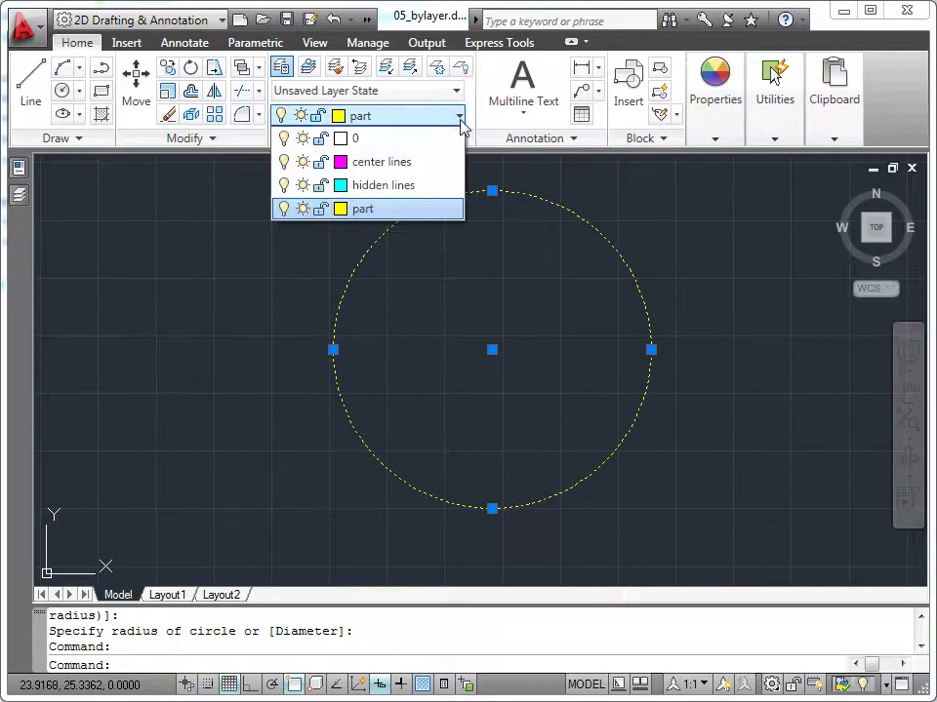
pyautogui.click(425, 161)
pyautogui.press('Escape')
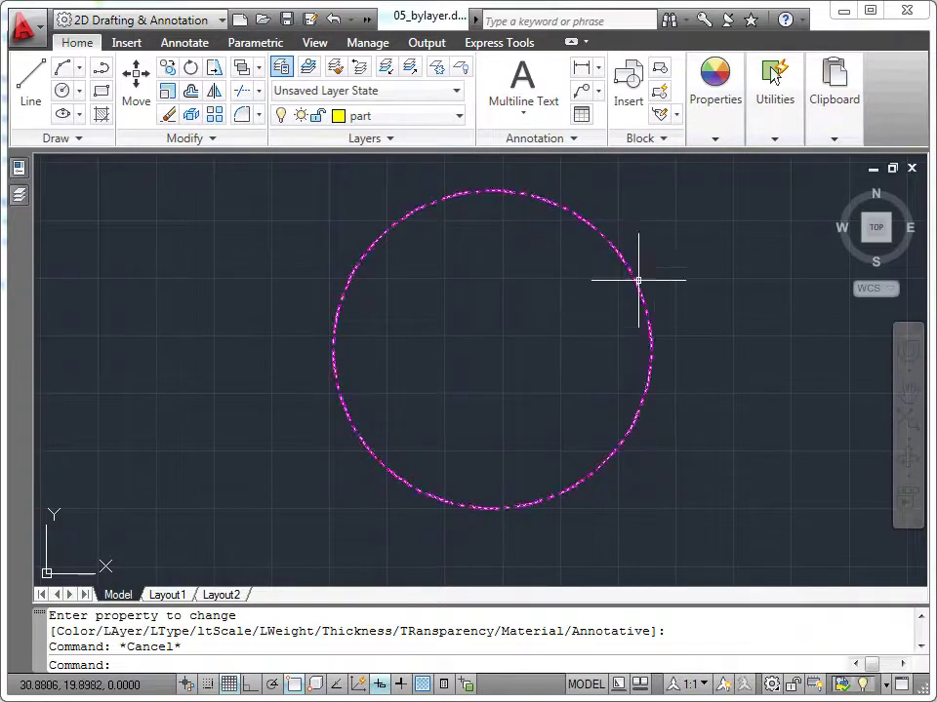
pyautogui.click(718, 146)
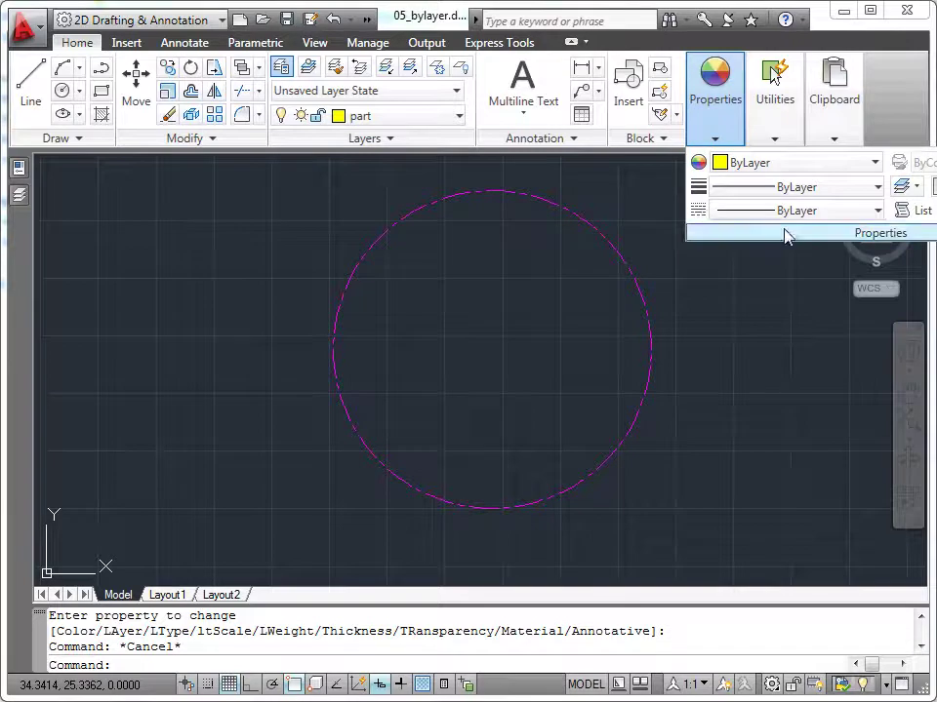
# - Set Cyan as the current colour for new objects instead of ByLayer
pyautogui.click(873, 164)
pyautogui.click(767, 312)
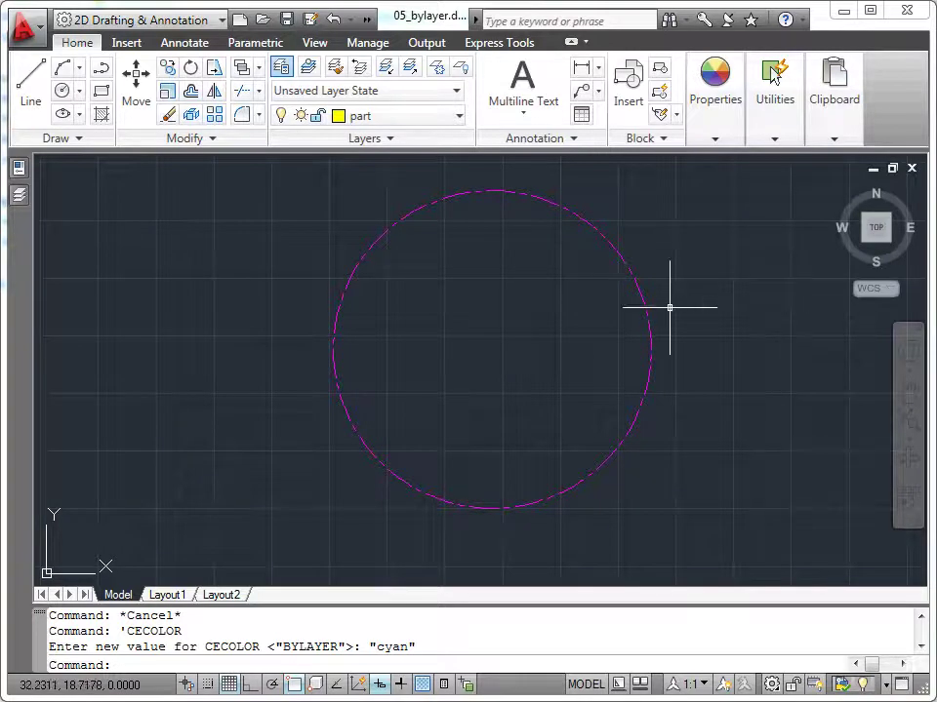
pyautogui.click(61, 92)
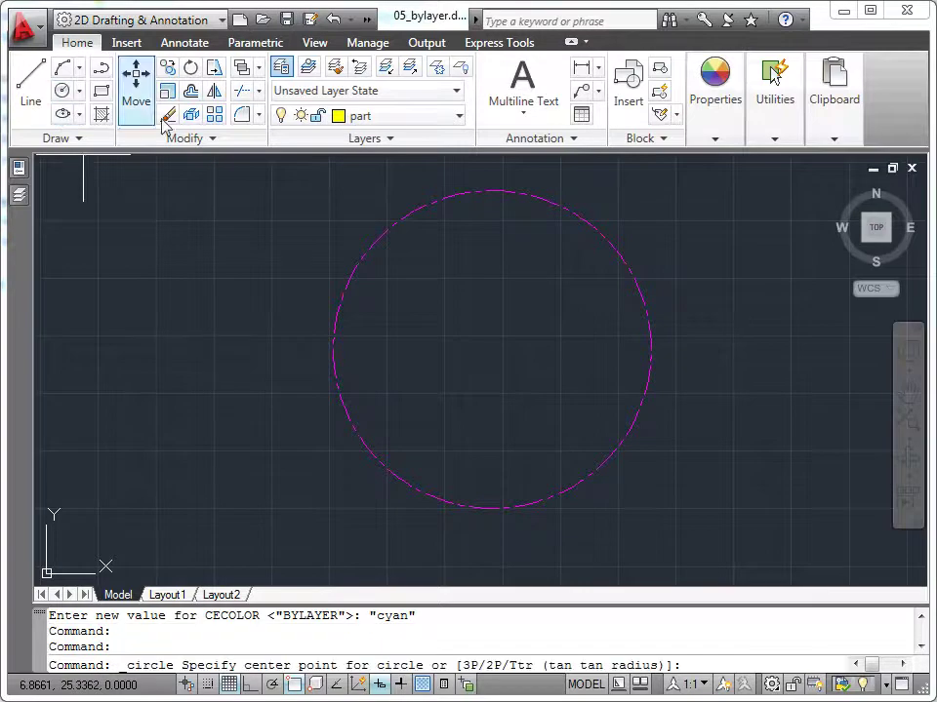
# - Draw a radius 5 cyan circle centred on the magenta circle's centre
pyautogui.click(385, 212)
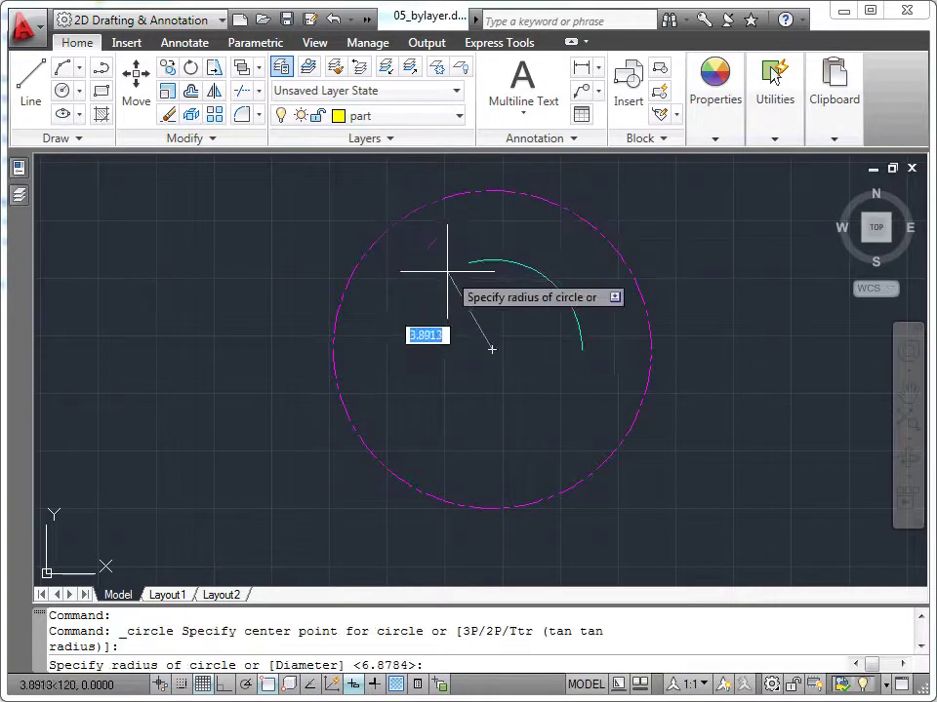
pyautogui.write('5.0063')
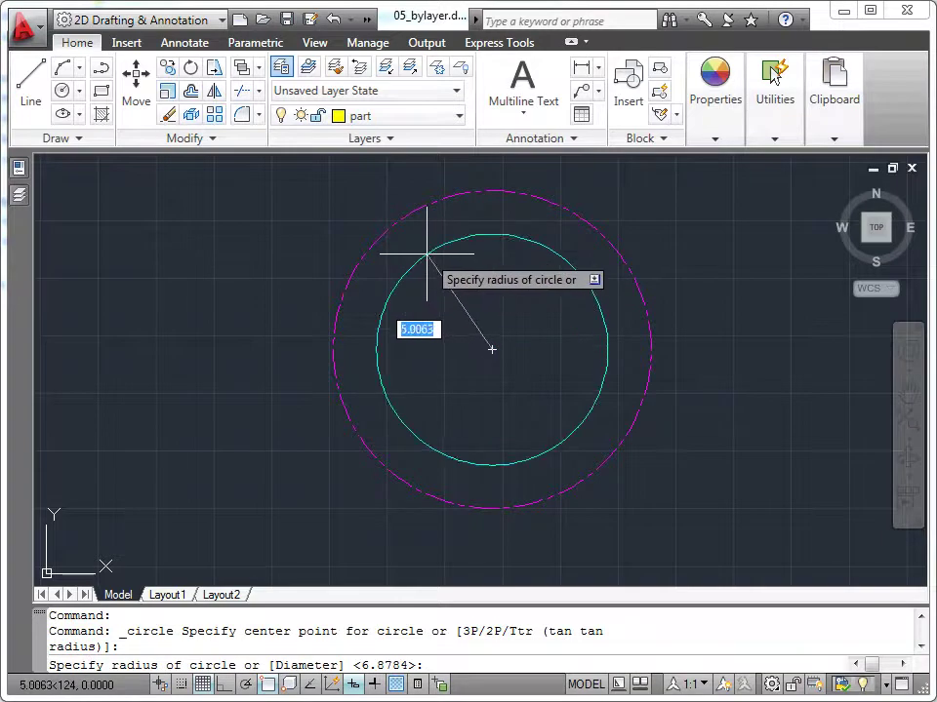
pyautogui.press('Return')
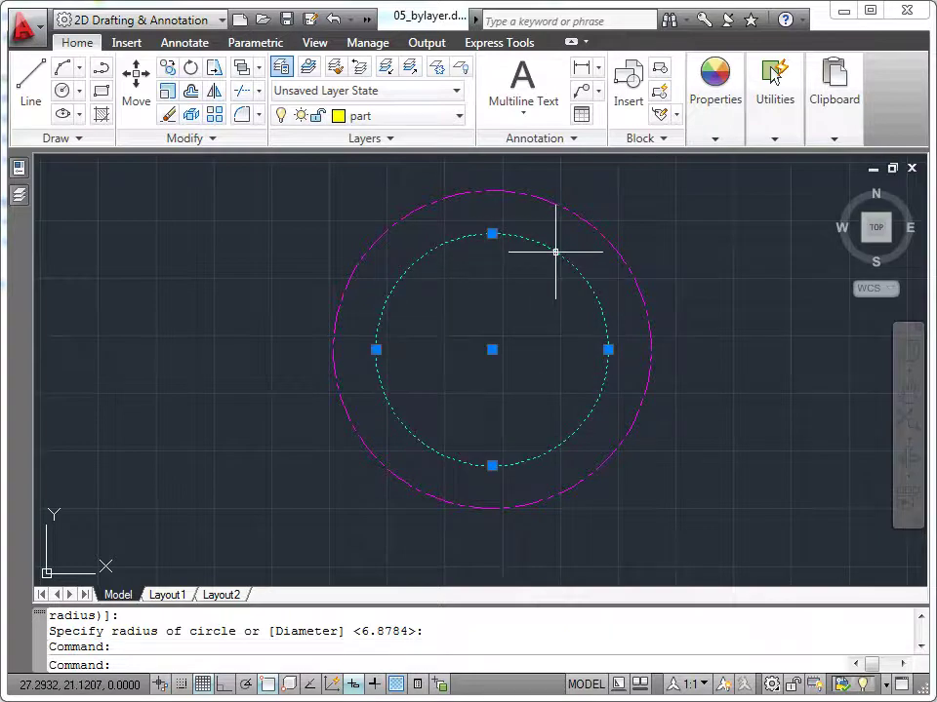
# - Change the inner circle's colour to ByLayer so it displays yellow
pyautogui.click(715, 140)
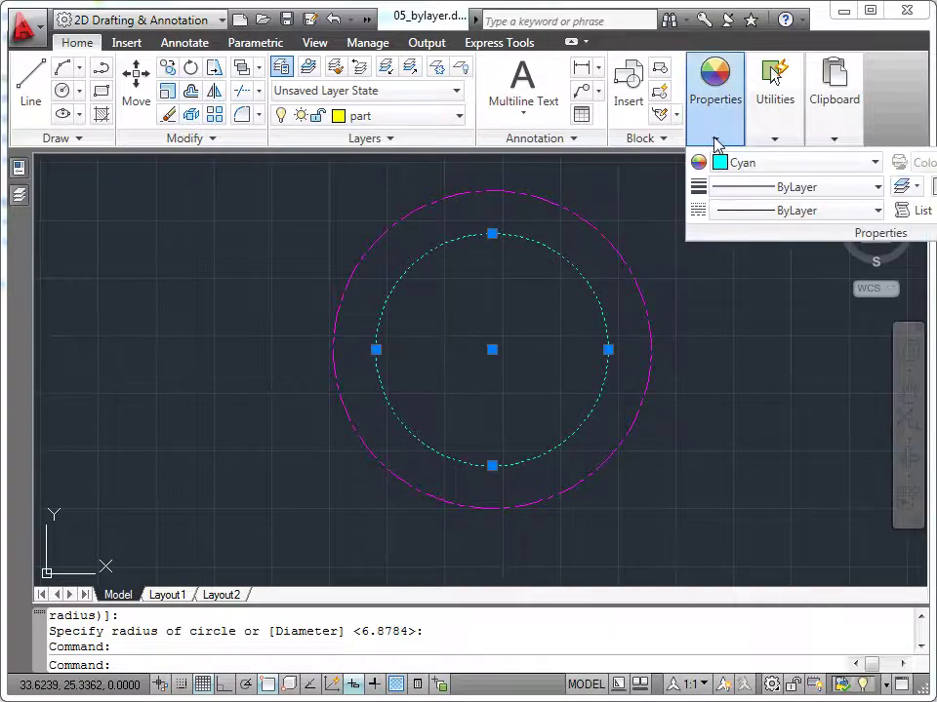
pyautogui.click(875, 163)
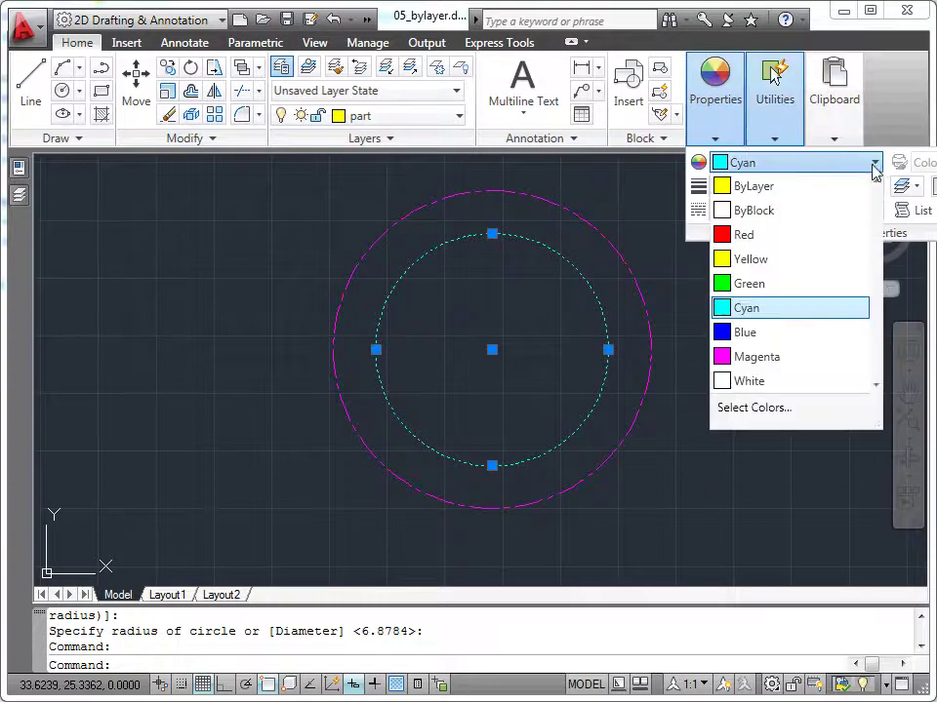
pyautogui.click(829, 186)
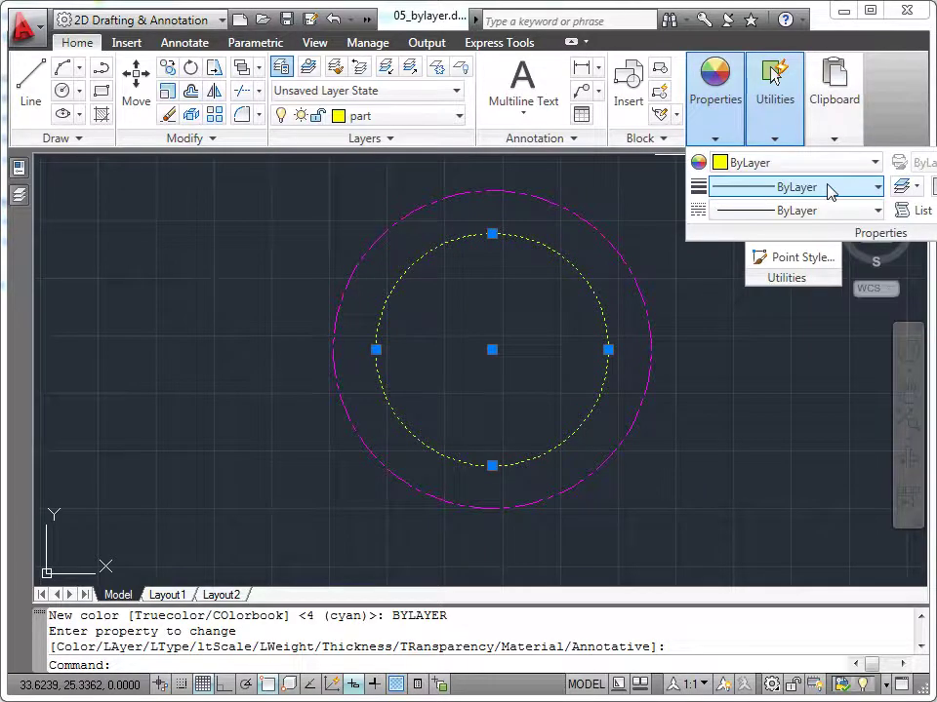
pyautogui.press('Escape')
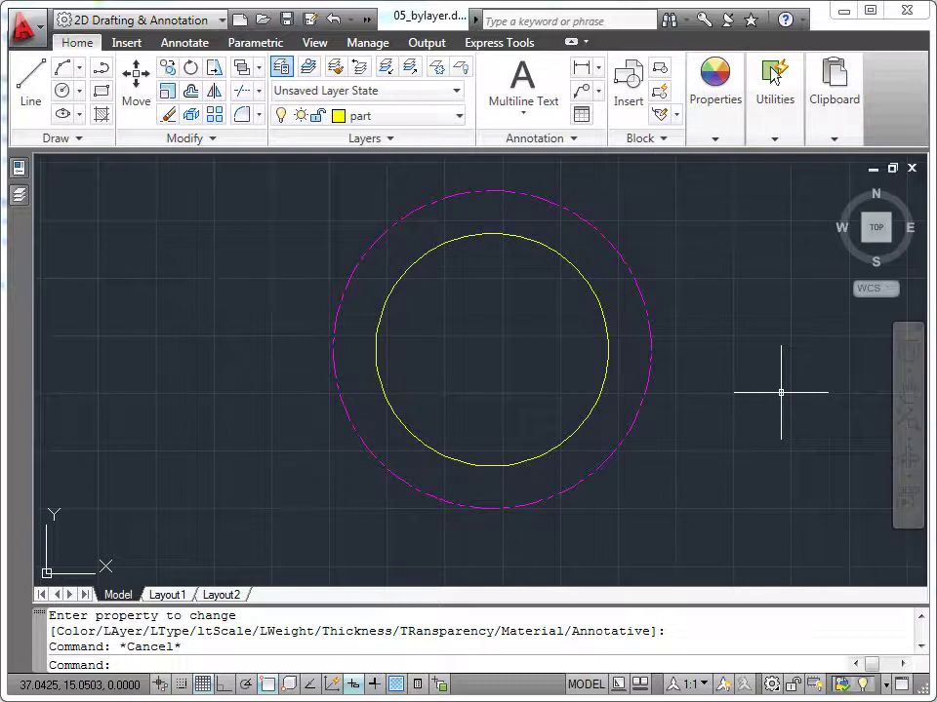
# - Reset the current drawing colour from Cyan back to ByLayer
pyautogui.click(719, 142)
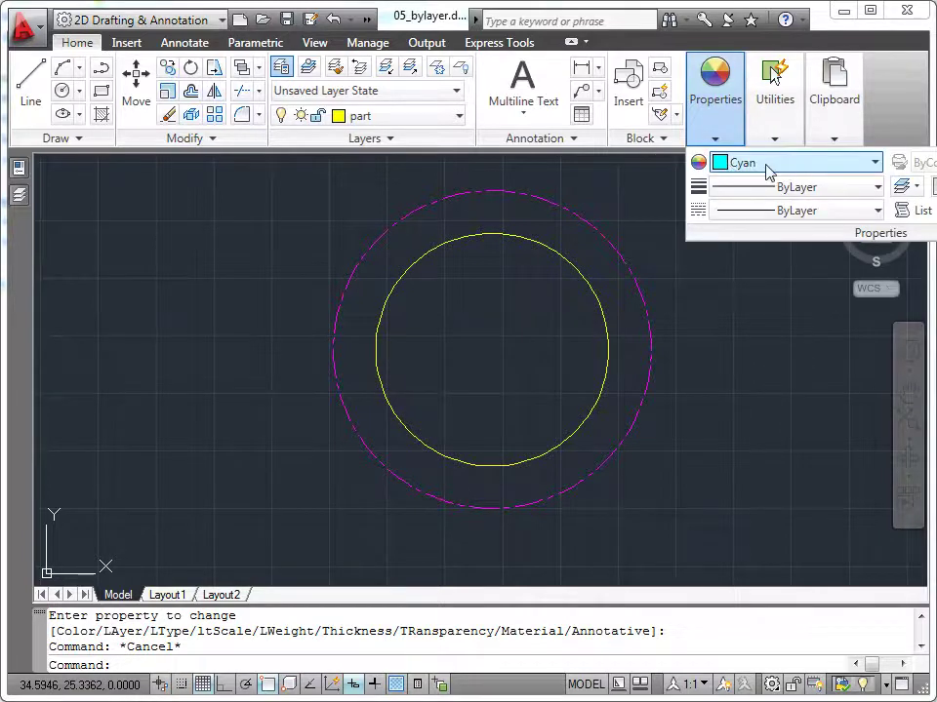
pyautogui.click(875, 166)
pyautogui.click(829, 188)
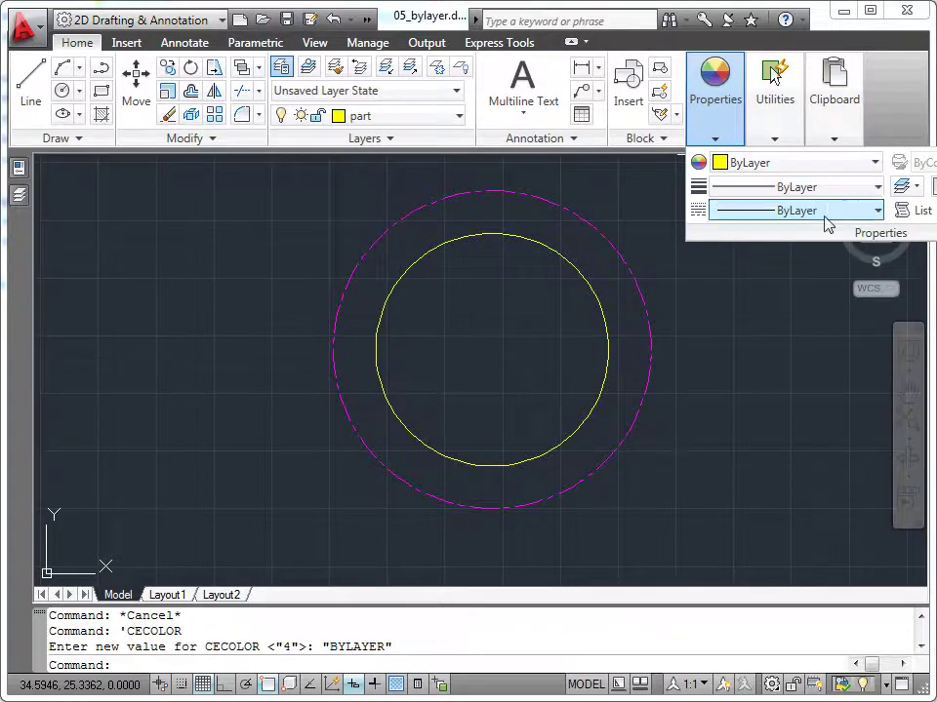
pyautogui.click(777, 291)
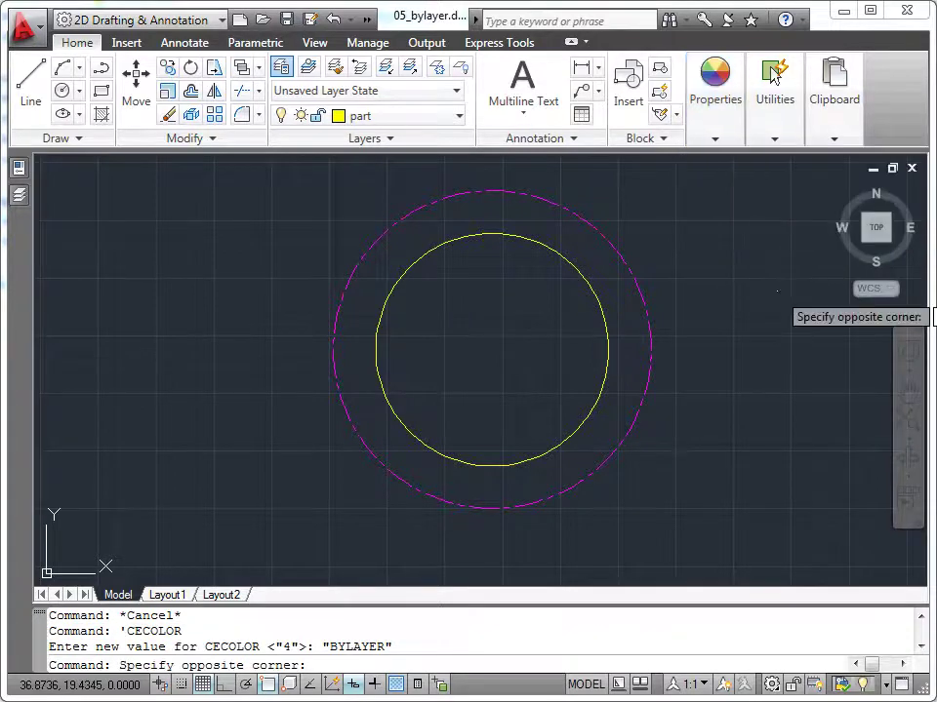
pyautogui.press('Escape')
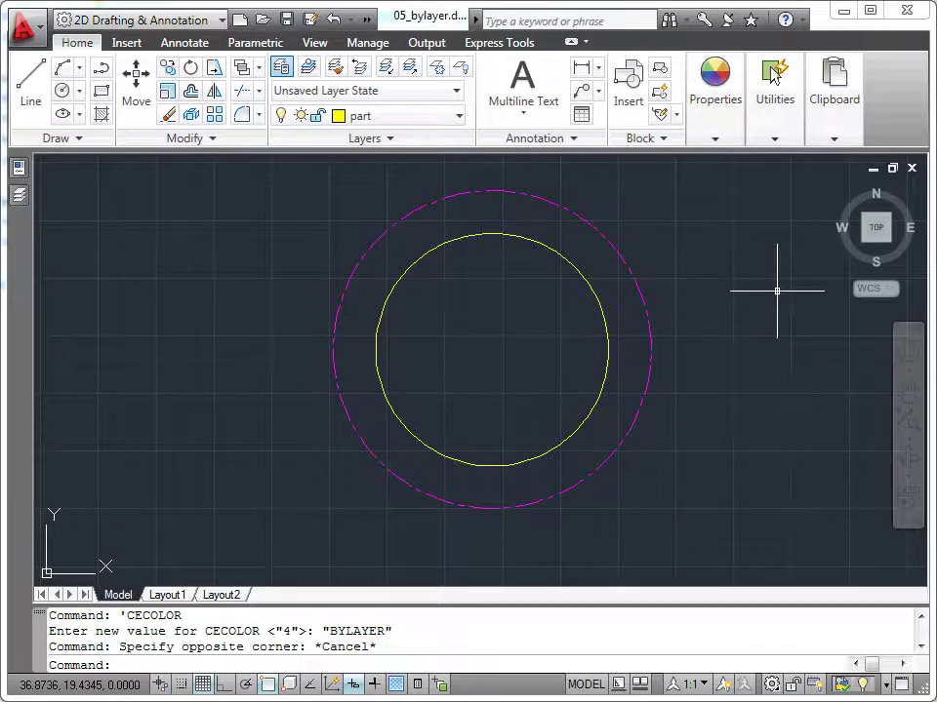
pyautogui.press('Escape')
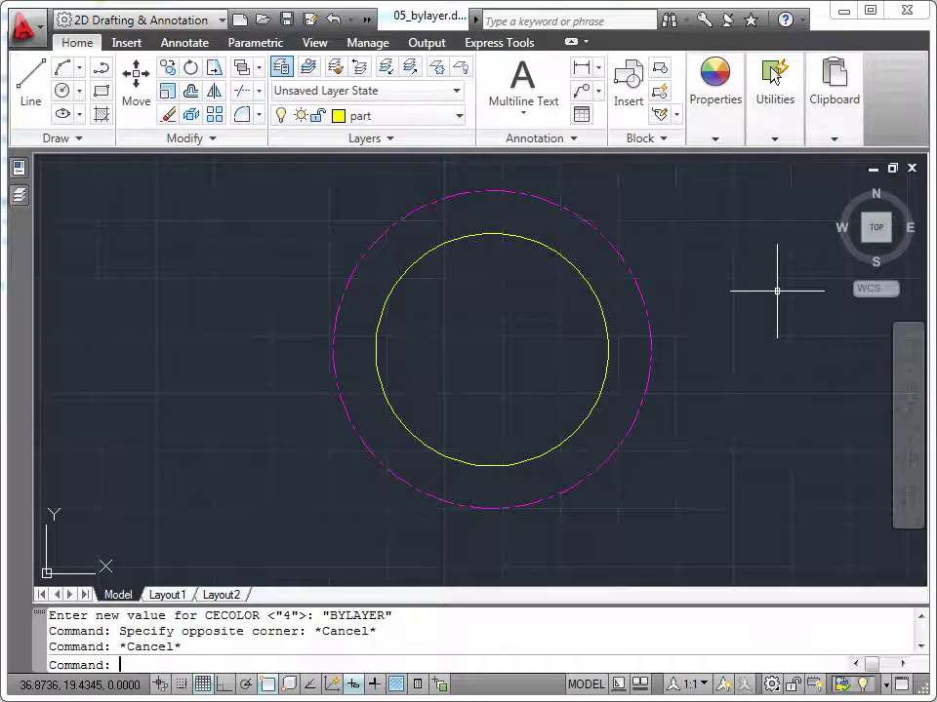